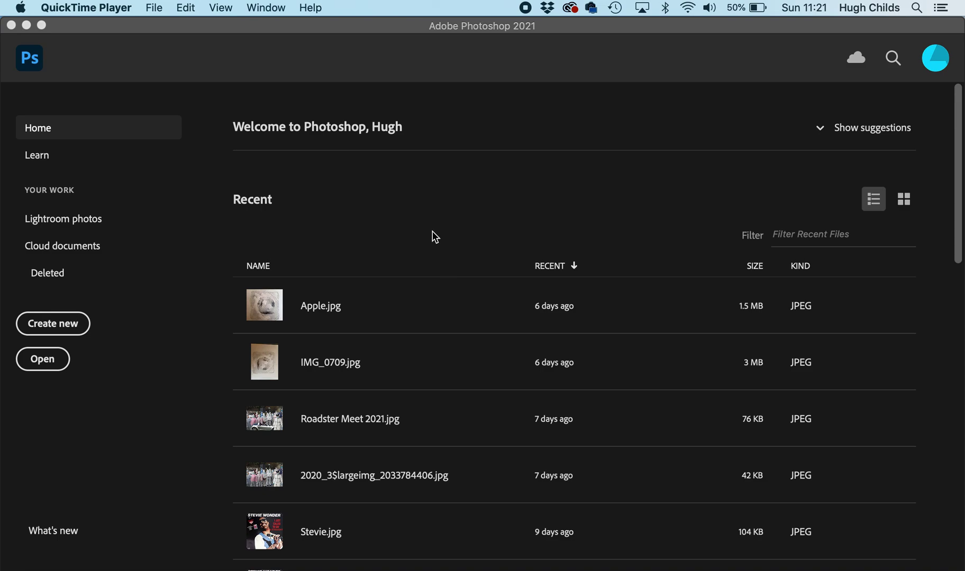
Start a Contact Sheet II with individual Files kept as the image source
{"action": "left_click", "coordinate": [144, 50]}
{"action": "left_click", "coordinate": [117, 8]}
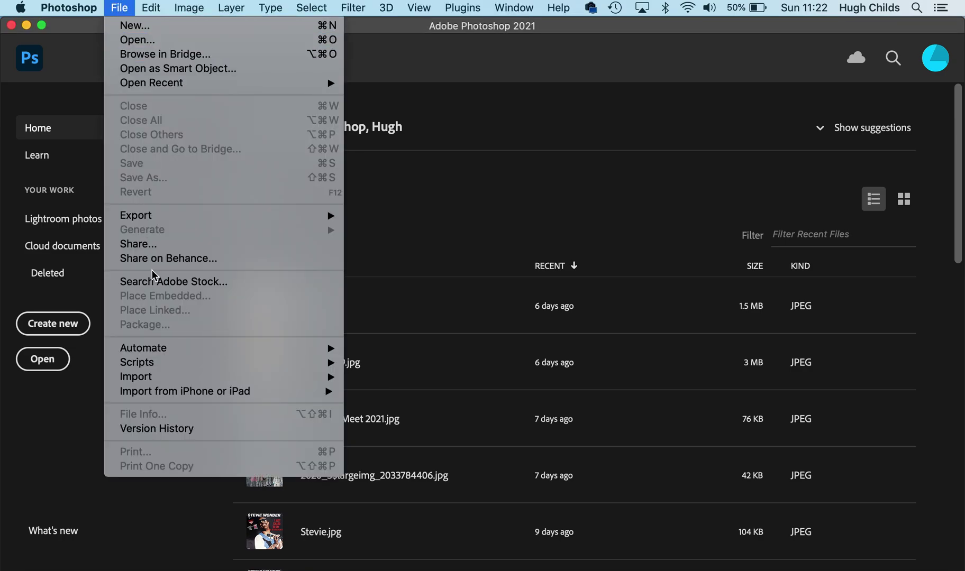
{"action": "mouse_move", "coordinate": [190, 347]}
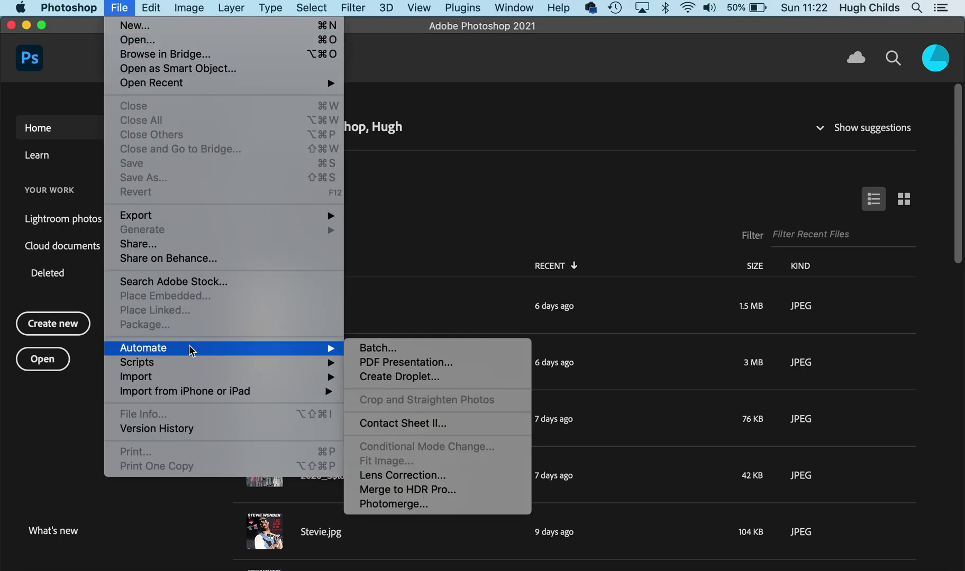
{"action": "left_click", "coordinate": [388, 424]}
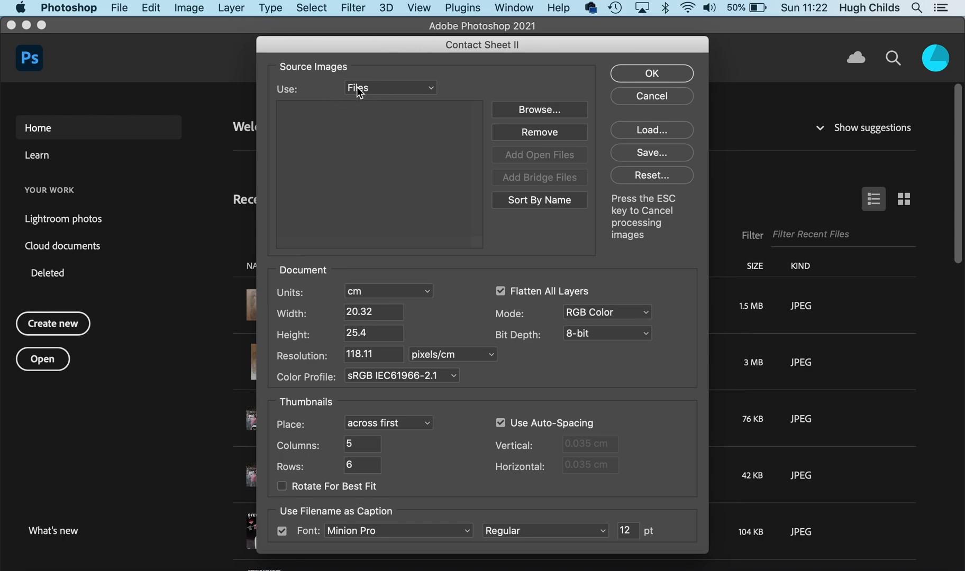
{"action": "left_click", "coordinate": [429, 90]}
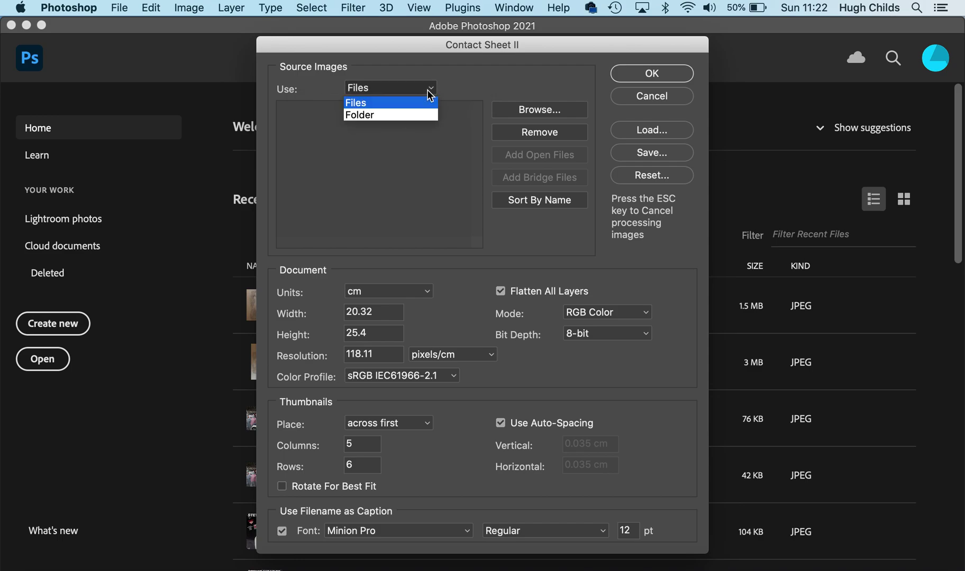
{"action": "left_click", "coordinate": [400, 103]}
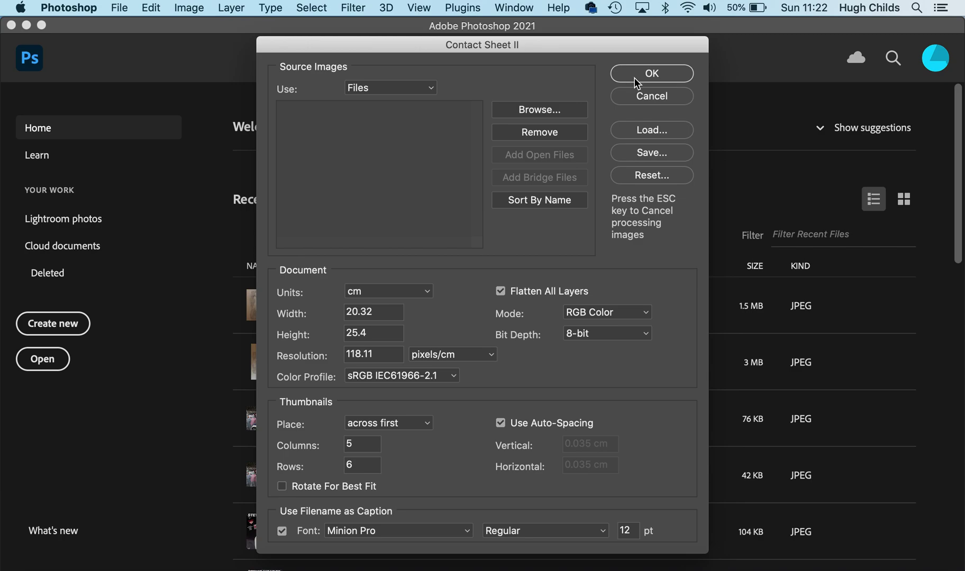
Add the 20 photos IMG_8629.JPG through IMG_8648.JPG as sources and generate the contact sheet
{"action": "left_click", "coordinate": [529, 111]}
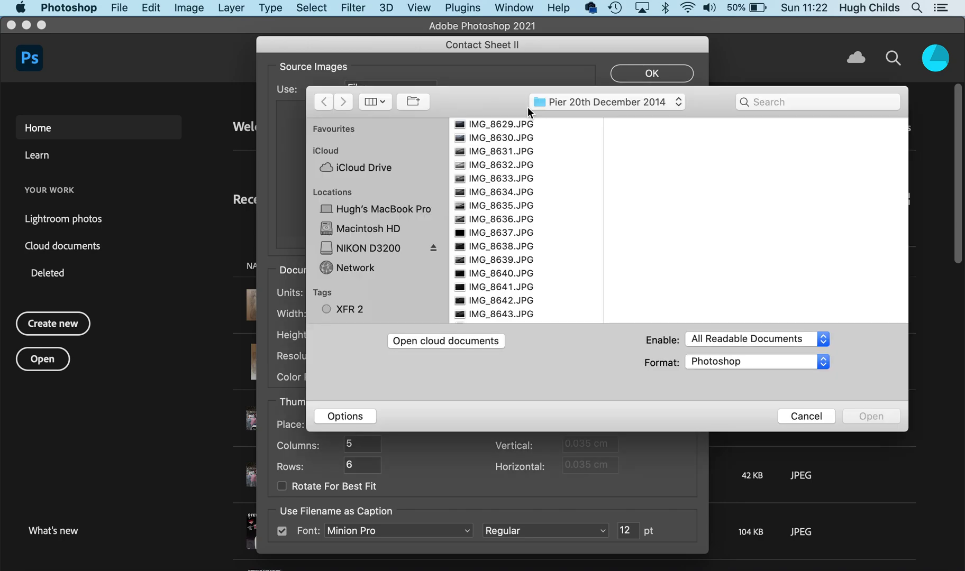
{"action": "scroll", "coordinate": [526, 212], "scroll_direction": "up", "scroll_amount": 2}
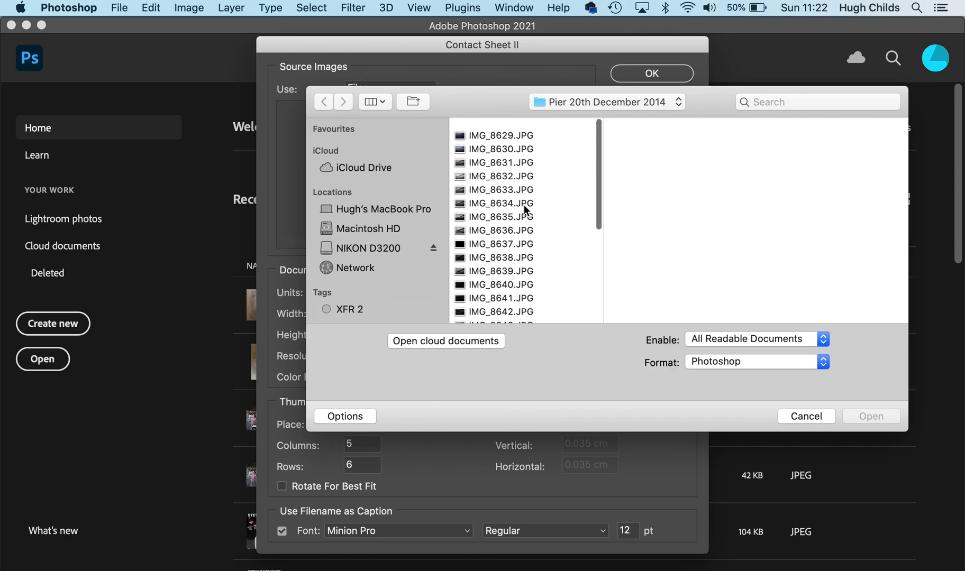
{"action": "left_click", "coordinate": [540, 124]}
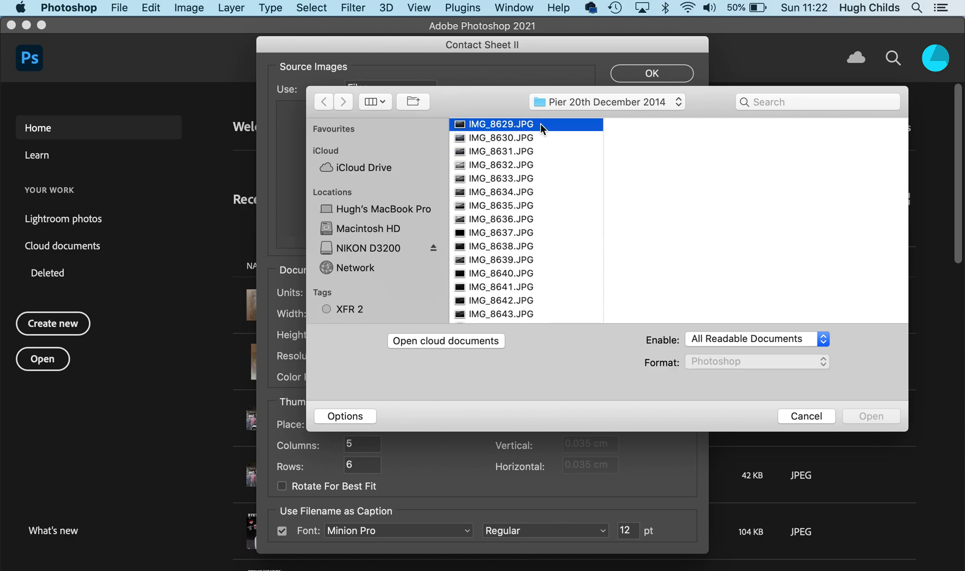
{"action": "key", "text": "shift+Down"}
{"action": "key", "text": "shift+Down"}
{"action": "key", "text": "shift+Down"}
{"action": "key", "text": "shift+Down"}
{"action": "key", "text": "shift+Down"}
{"action": "key", "text": "shift+Down"}
{"action": "key", "text": "shift+Down"}
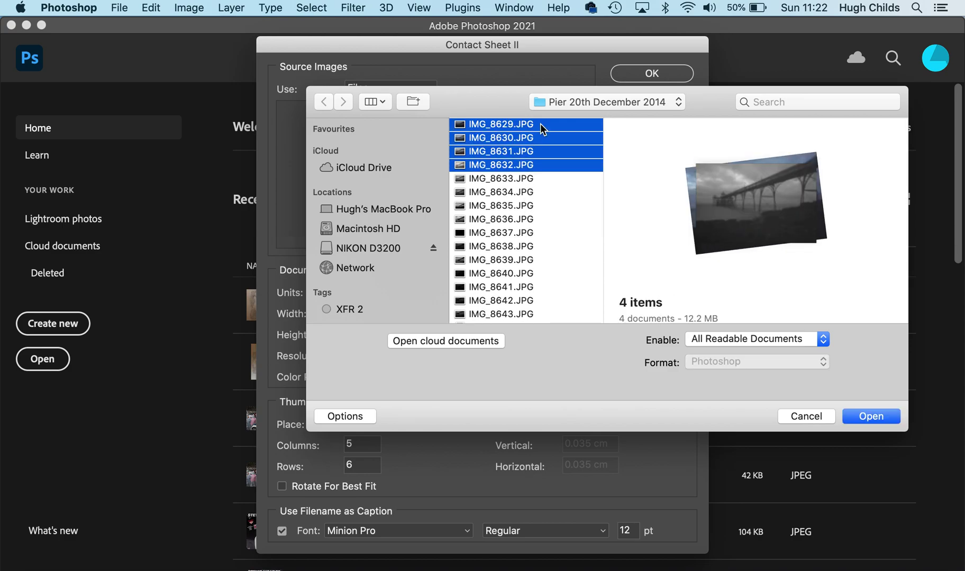
{"action": "key", "text": "shift+Down"}
{"action": "key", "text": "shift+Down"}
{"action": "key", "text": "shift+Down"}
{"action": "key", "text": "shift+Down"}
{"action": "key", "text": "shift+Down"}
{"action": "key", "text": "shift+Down"}
{"action": "key", "text": "shift+Down"}
{"action": "key", "text": "shift+Down"}
{"action": "key", "text": "shift+Down"}
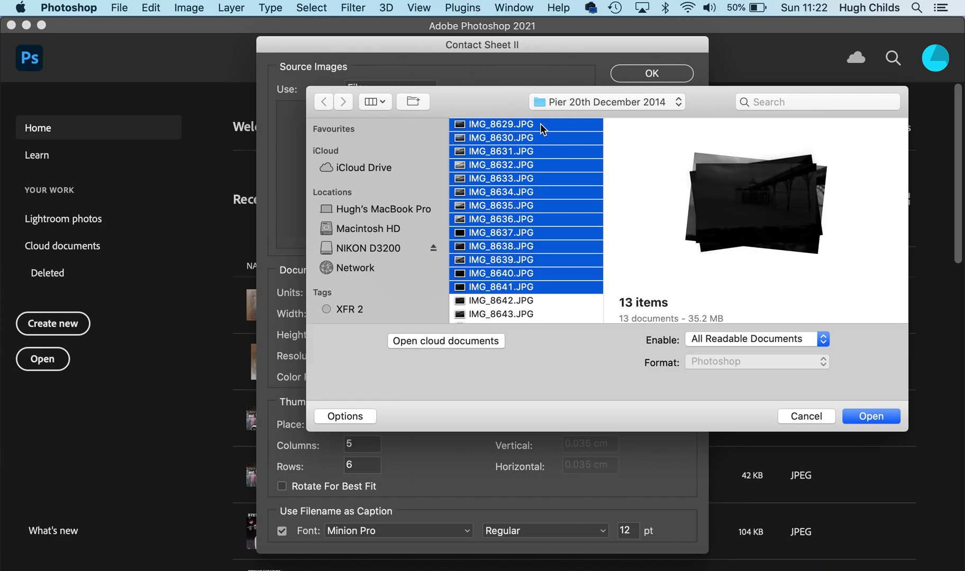
{"action": "key", "text": "shift+Down"}
{"action": "key", "text": "shift+Down"}
{"action": "key", "text": "shift+Down"}
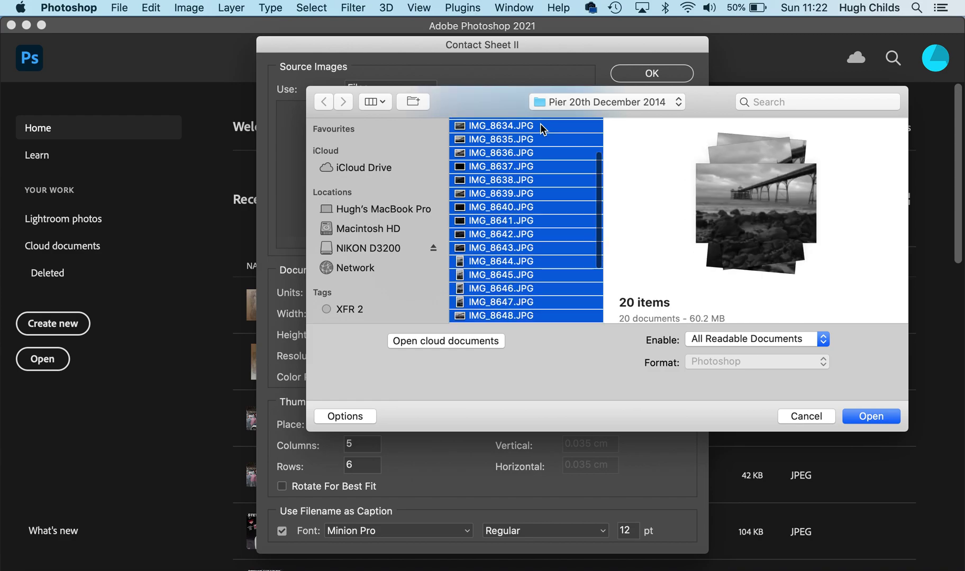
{"action": "key", "text": "shift+Up"}
{"action": "key", "text": "shift+Down"}
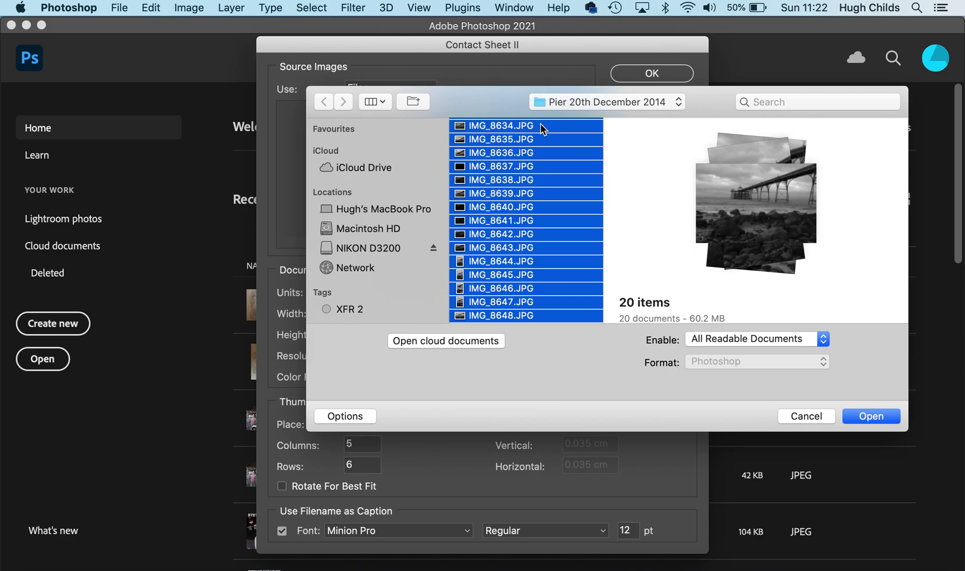
{"action": "left_click", "coordinate": [871, 417]}
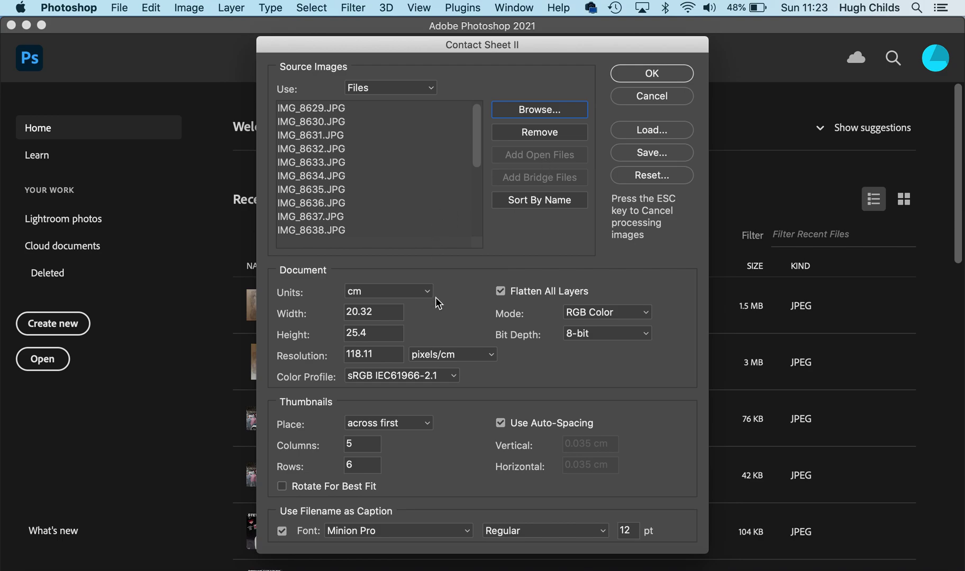
{"action": "left_click", "coordinate": [649, 73]}
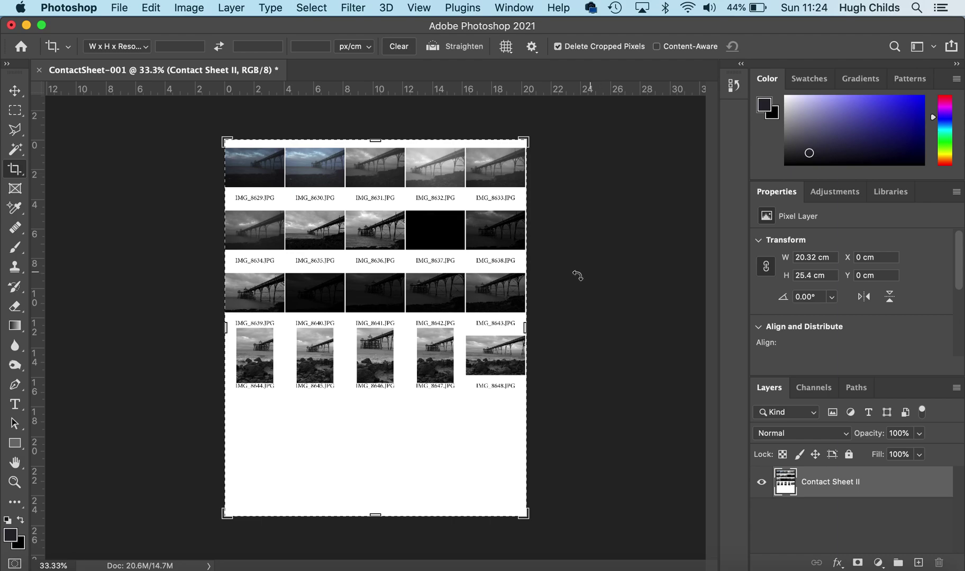
Zoom in to check the thumbnails through the last row, IMG_8644–IMG_8648
{"action": "scroll", "coordinate": [527, 278], "scroll_direction": "up", "scroll_amount": 3}
{"action": "scroll", "coordinate": [527, 278], "scroll_direction": "up", "scroll_amount": 1}
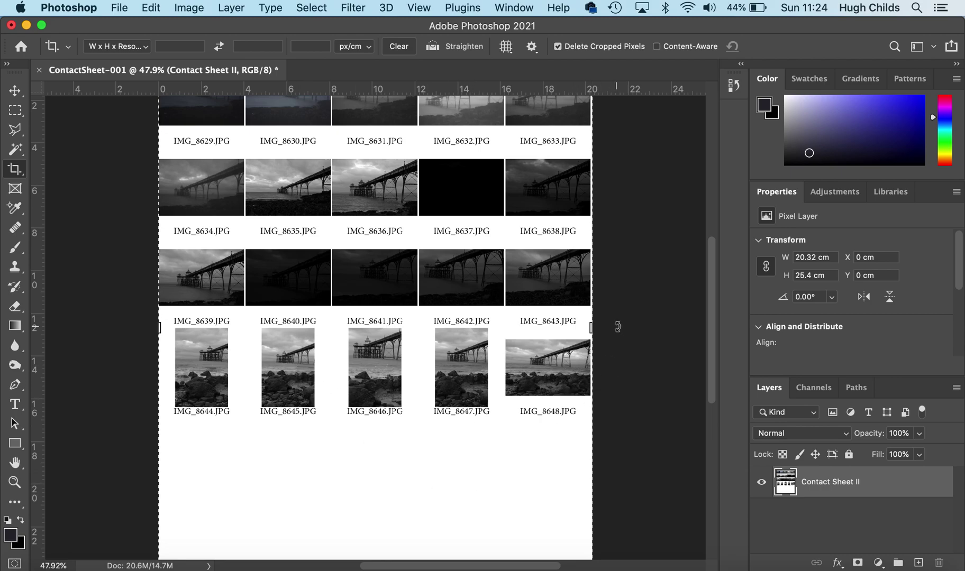
{"action": "scroll", "coordinate": [618, 325], "scroll_direction": "down", "scroll_amount": 1}
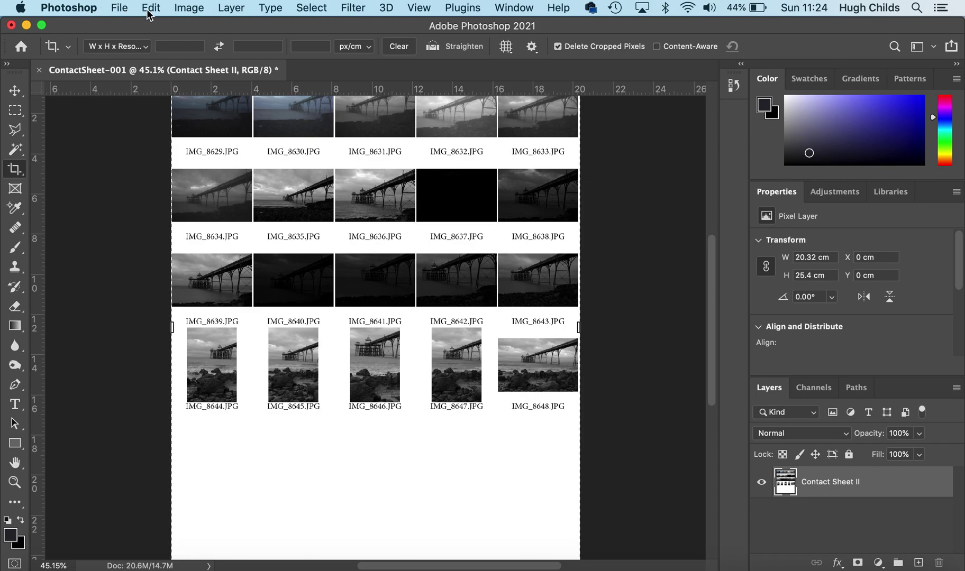
{"action": "left_click", "coordinate": [230, 7]}
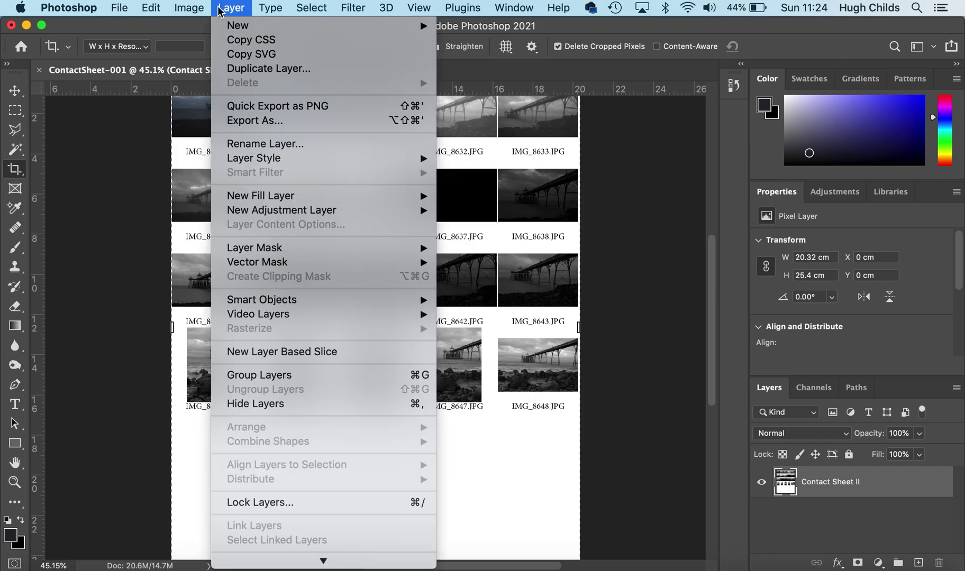
Flatten ContactSheet-001 into one Background layer and zoom out to view the whole sheet
{"action": "mouse_move", "coordinate": [324, 561]}
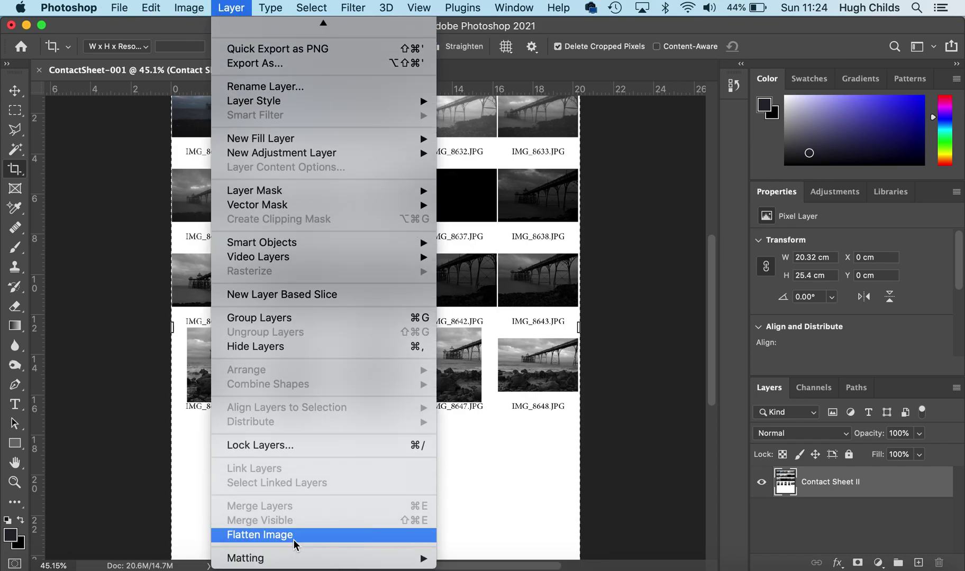
{"action": "left_click", "coordinate": [292, 537]}
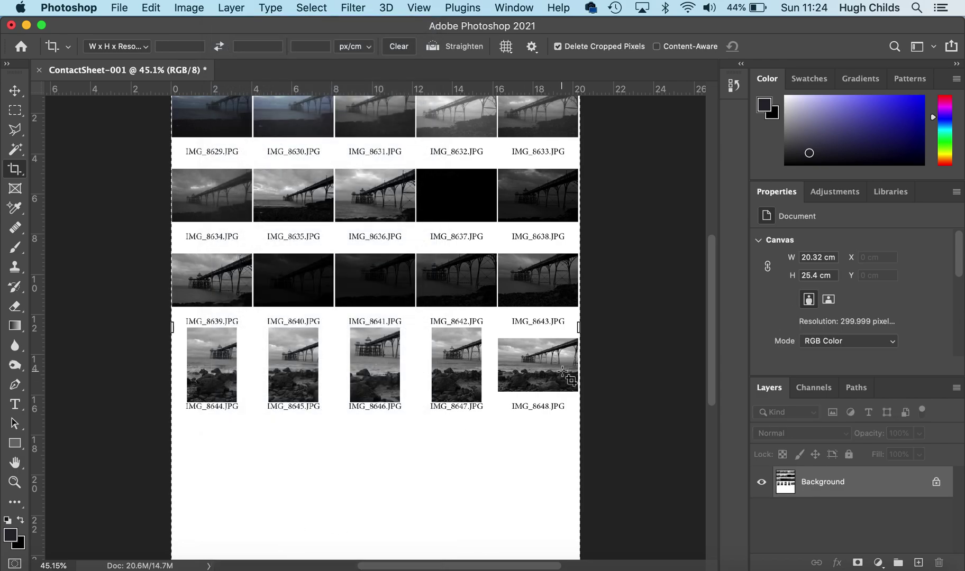
{"action": "scroll", "coordinate": [564, 375], "scroll_direction": "down", "scroll_amount": 5}
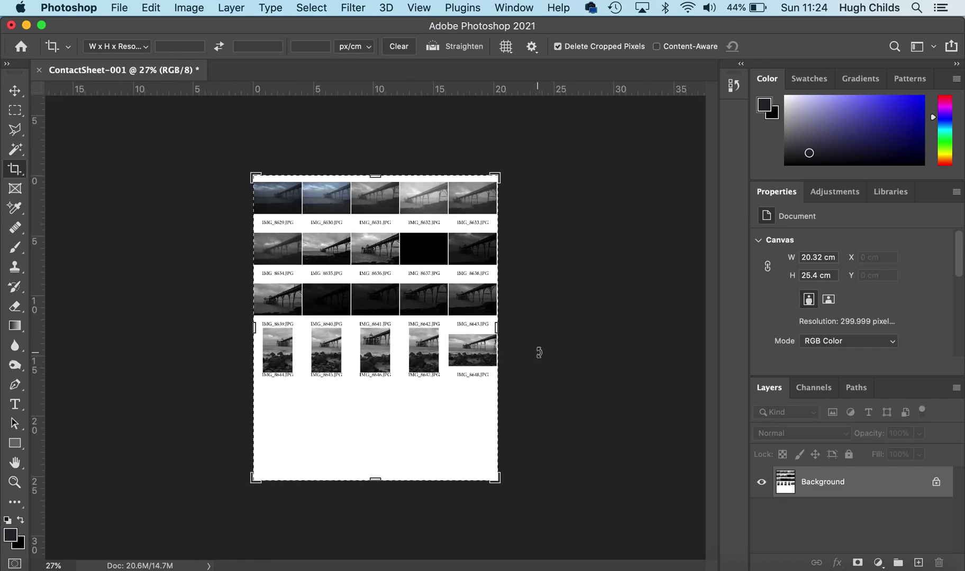
{"action": "scroll", "coordinate": [538, 352], "scroll_direction": "up", "scroll_amount": 1}
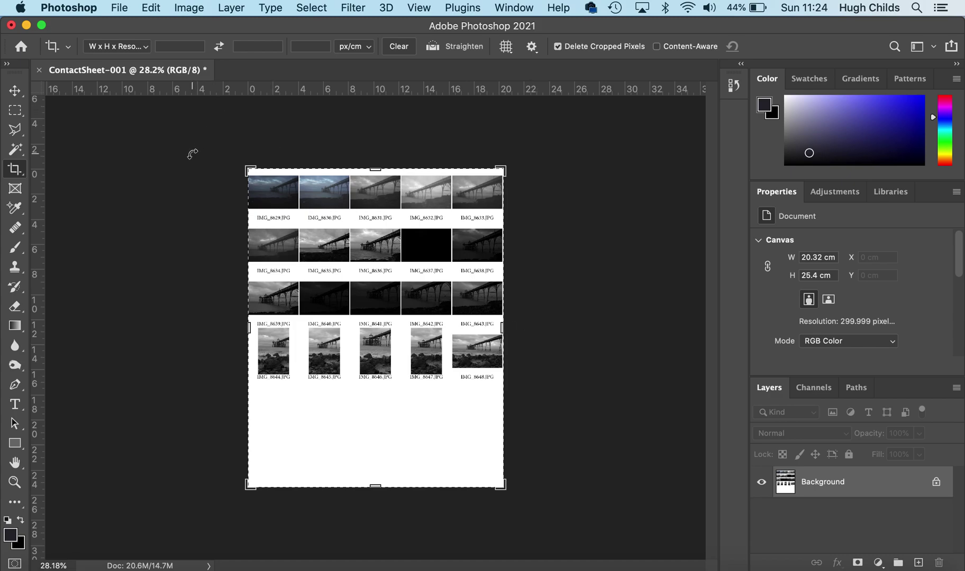
Save the sheet as the JPEG 'Contact Sheet - Pier.jpg', accepting the default quality
{"action": "left_click", "coordinate": [119, 8]}
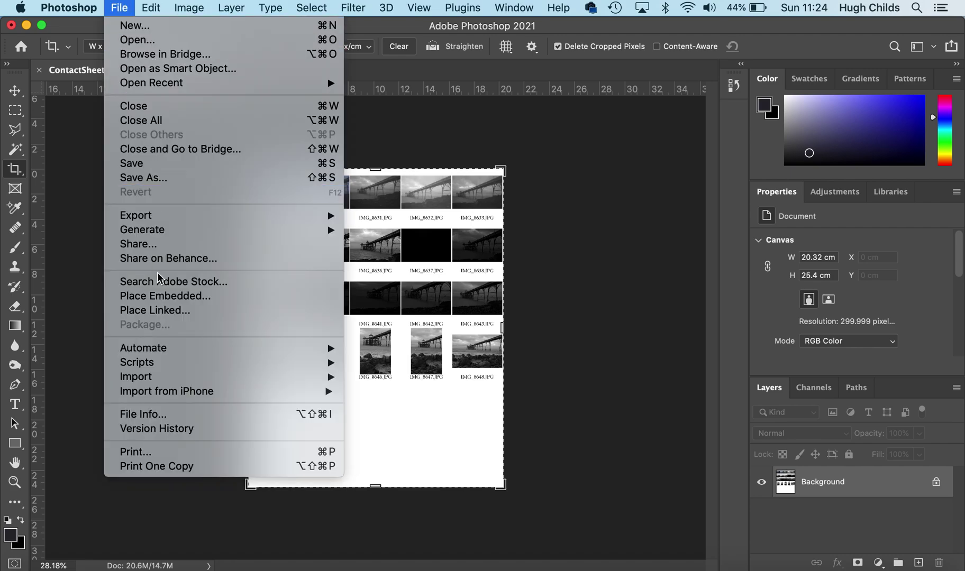
{"action": "left_click", "coordinate": [163, 180]}
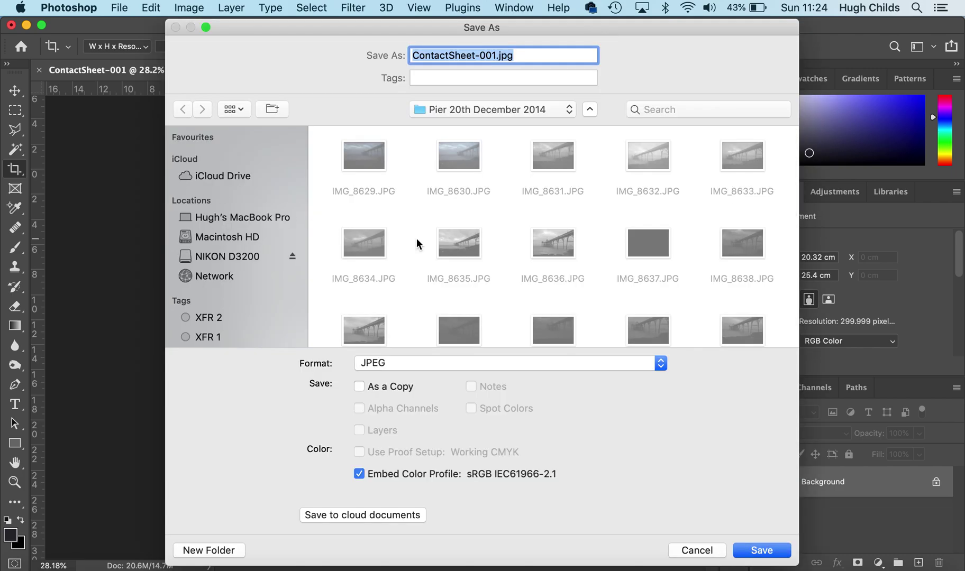
{"action": "key", "text": "Right"}
{"action": "key", "text": "Left"}
{"action": "key", "text": "Left"}
{"action": "key", "text": "Left"}
{"action": "key", "text": "Left"}
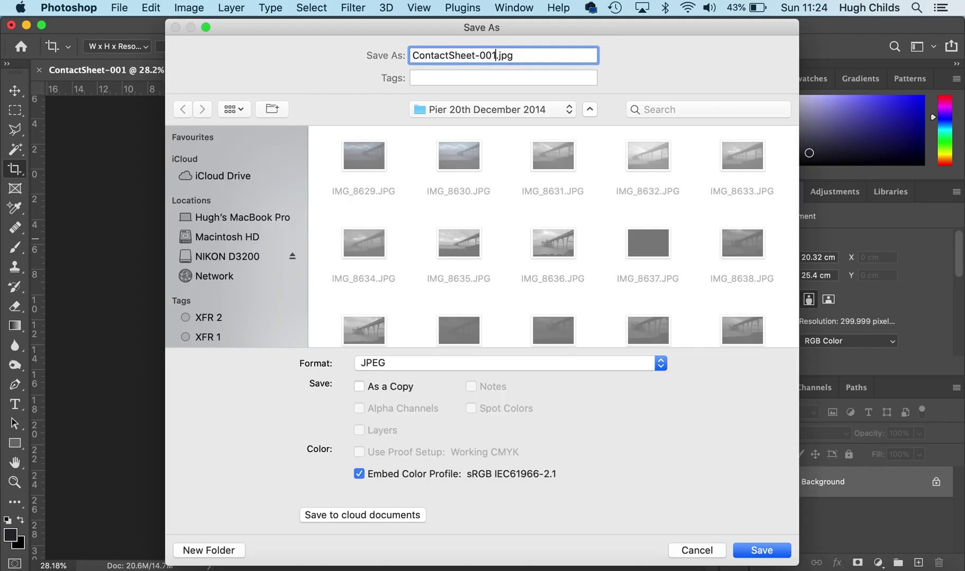
{"action": "key", "text": "super+shift+Left"}
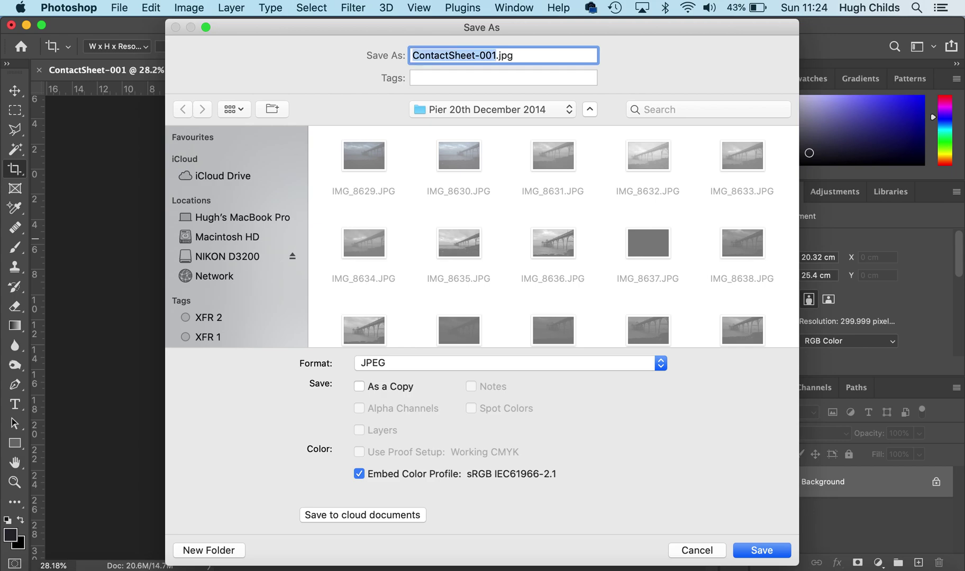
{"action": "type", "text": "Contact "}
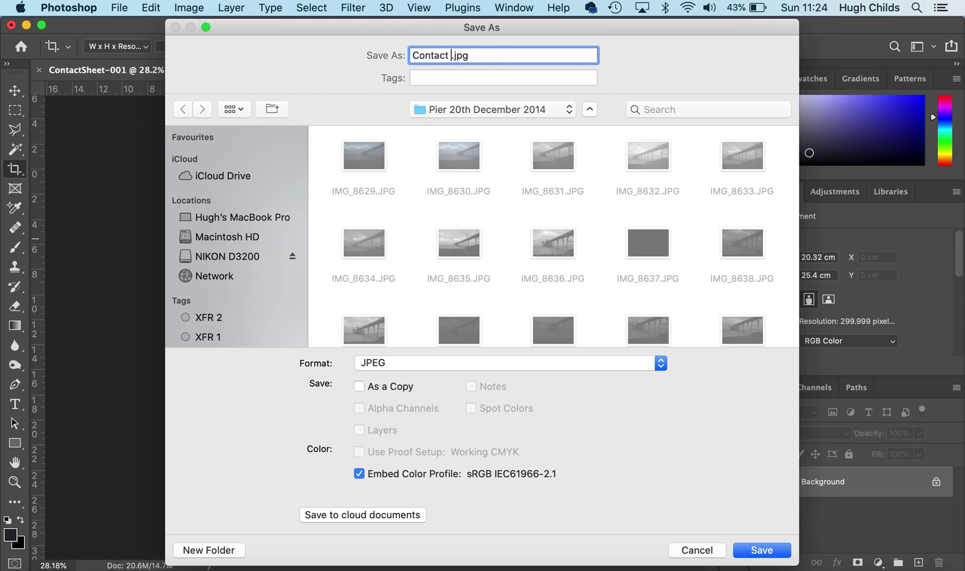
{"action": "type", "text": "Sheet - Pier"}
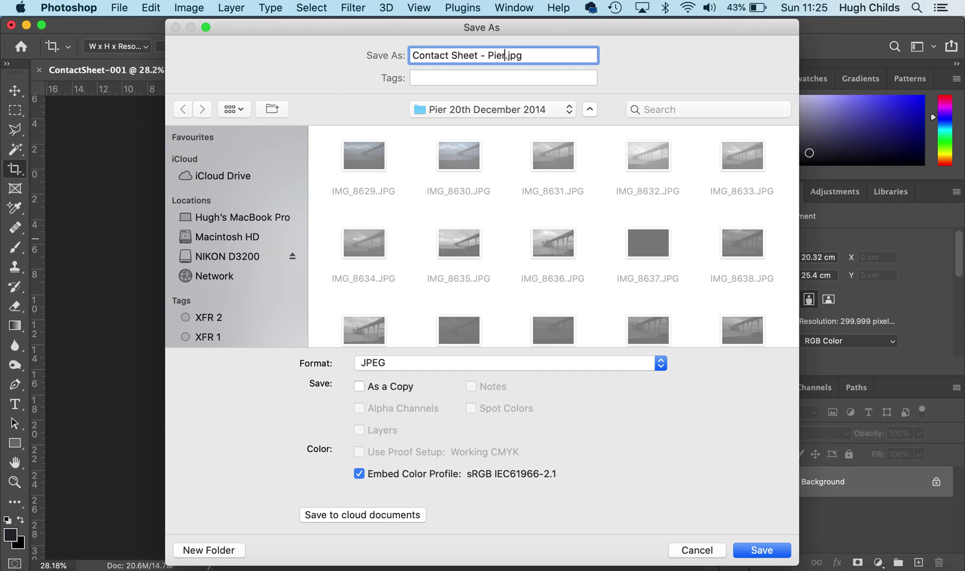
{"action": "left_click", "coordinate": [760, 553]}
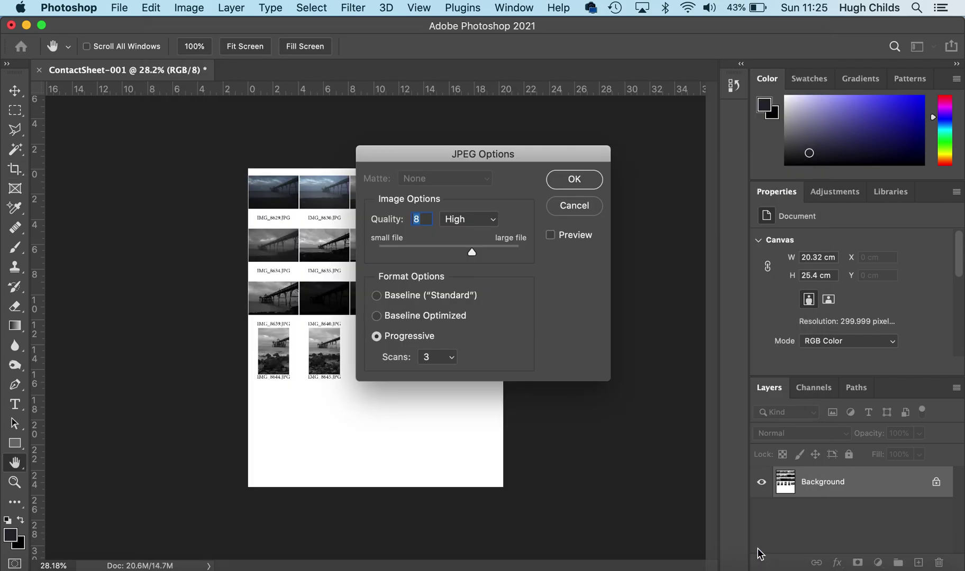
{"action": "left_click", "coordinate": [574, 182]}
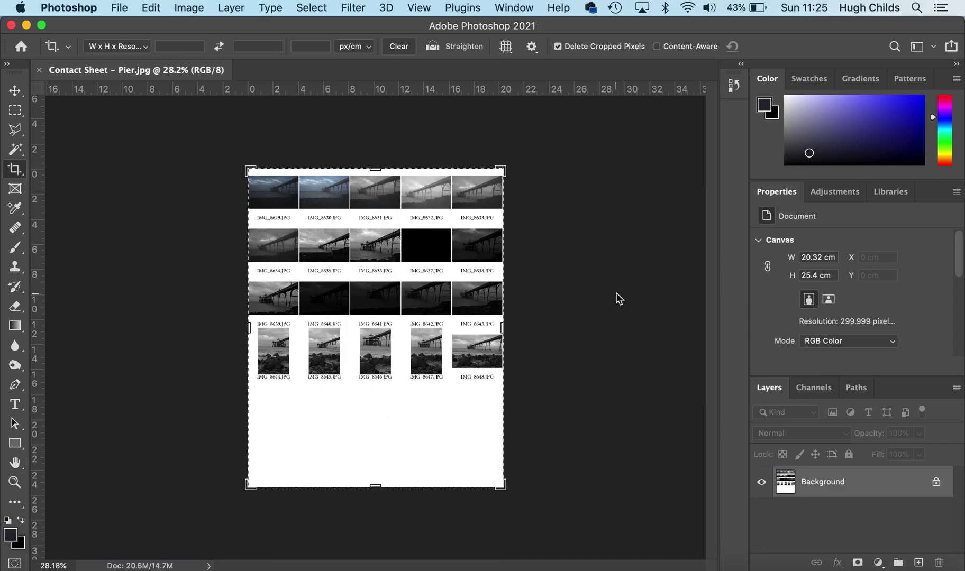